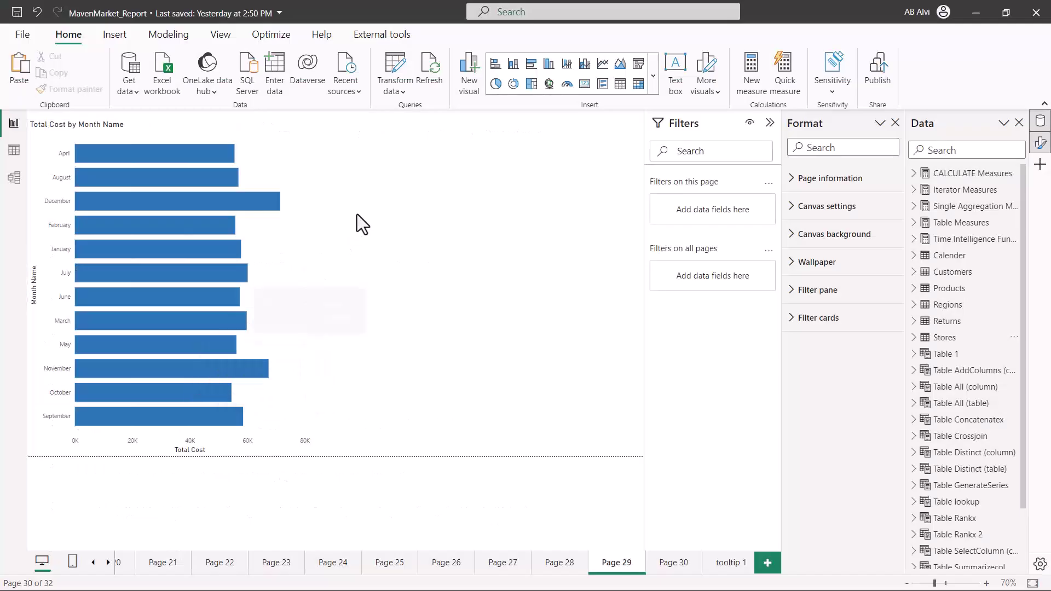
# Step: Insert an empty slicer visual on Page 29 and resize it to a compact box
pyautogui.moveTo(279, 208)
pyautogui.click(653, 77)
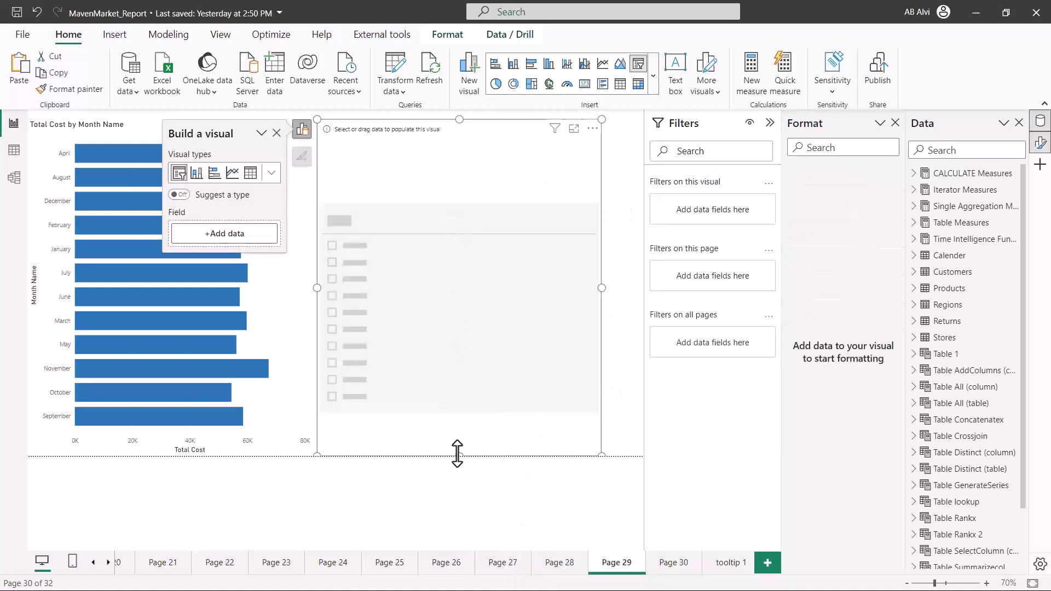
pyautogui.moveTo(456, 454); pyautogui.dragTo(445, 254)
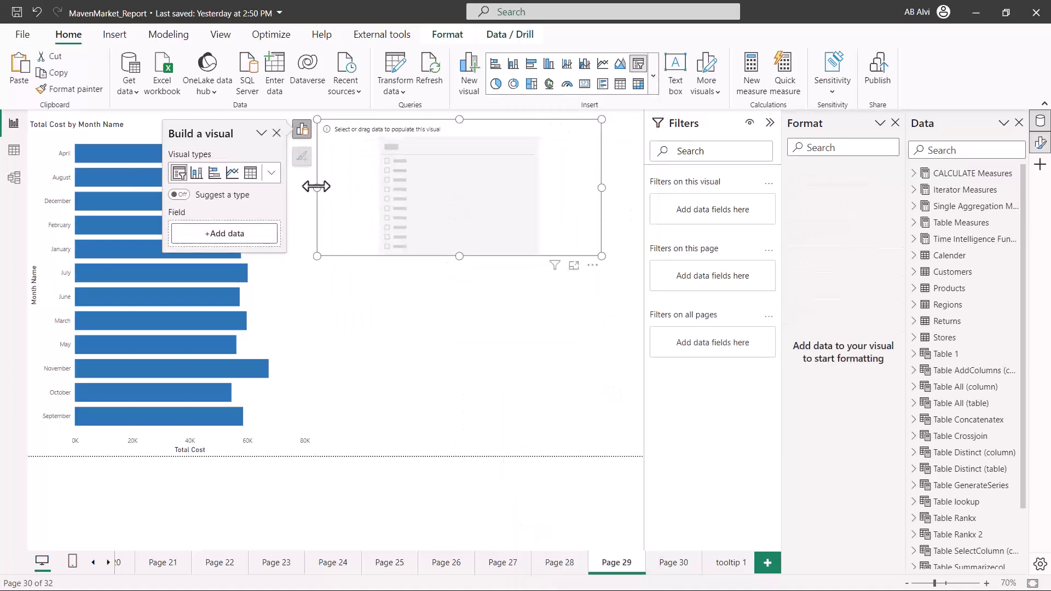
pyautogui.moveTo(316, 186); pyautogui.dragTo(425, 191)
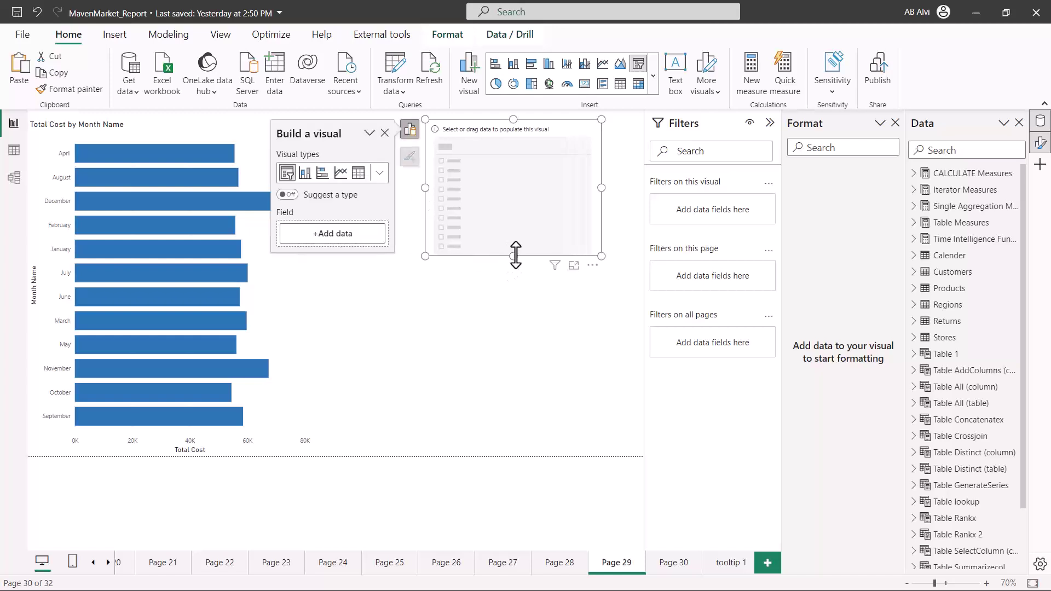
pyautogui.moveTo(515, 255); pyautogui.dragTo(511, 212)
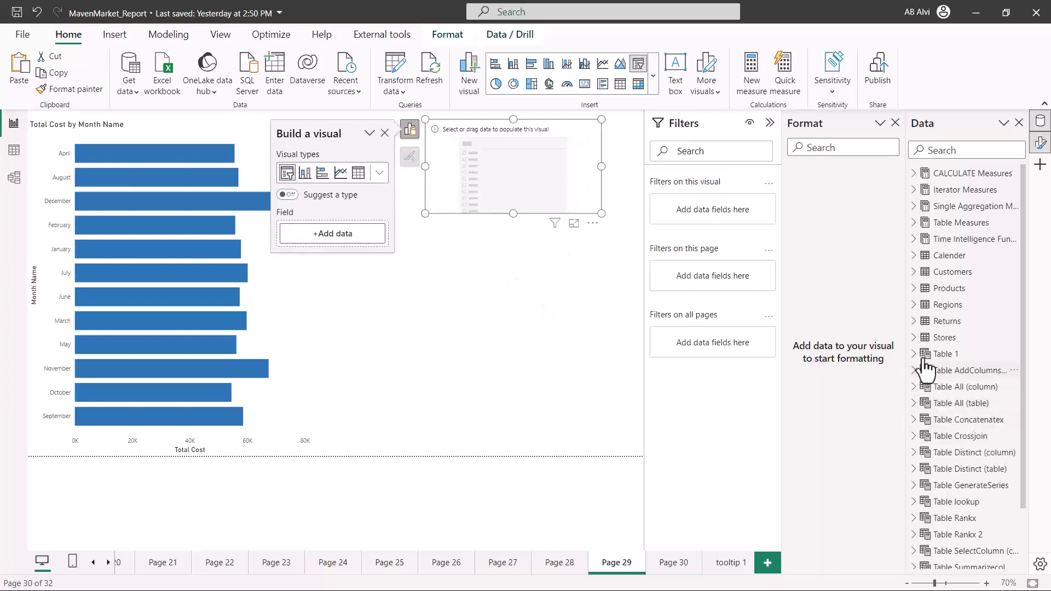
# Step: Add the Stores store_name field to the slicer and set its style to Dropdown
pyautogui.click(919, 337)
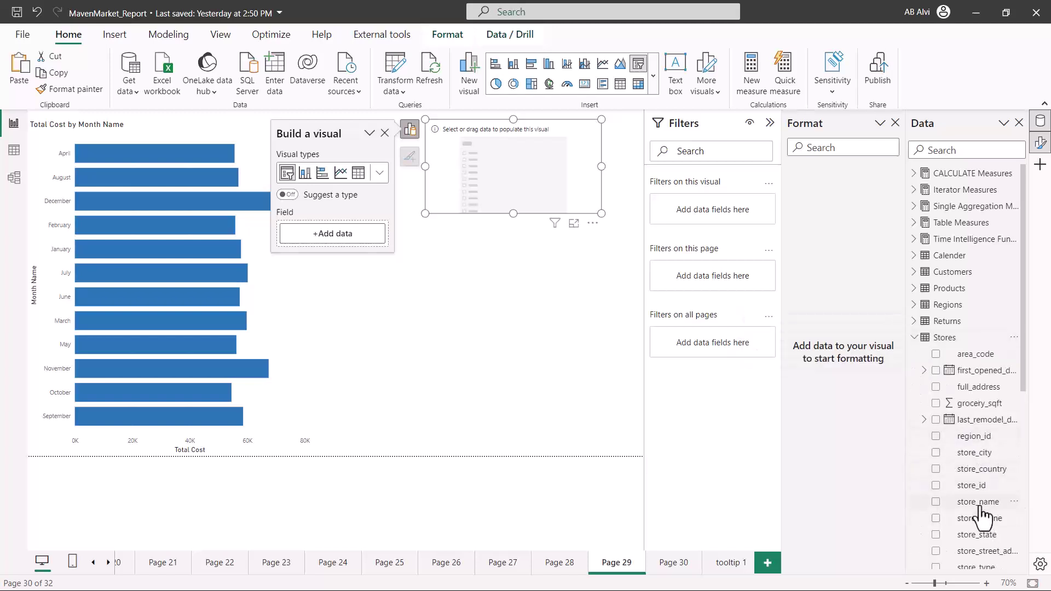
pyautogui.moveTo(979, 502); pyautogui.dragTo(499, 158)
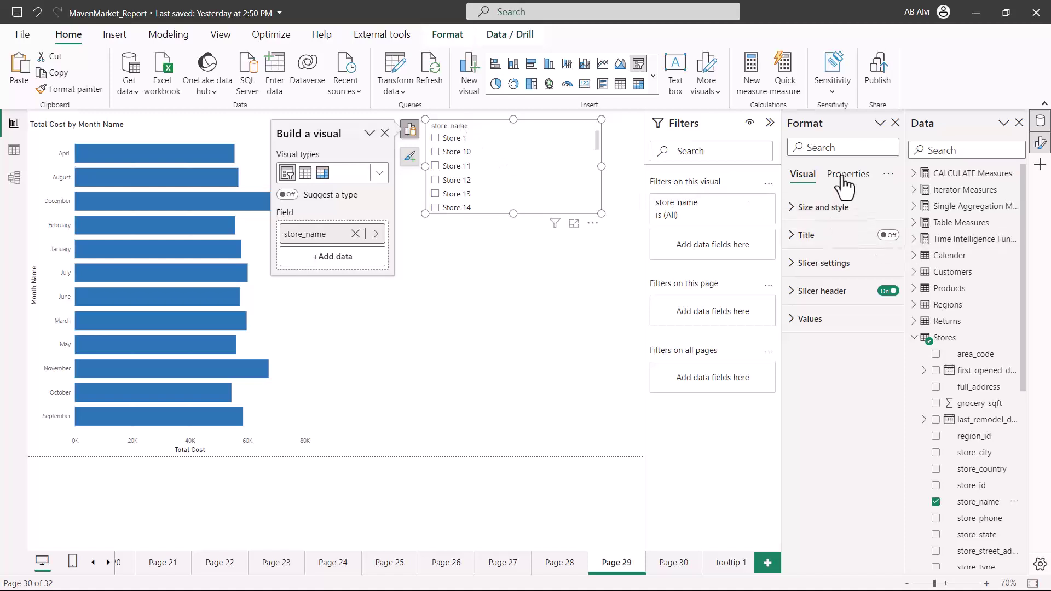
pyautogui.click(792, 265)
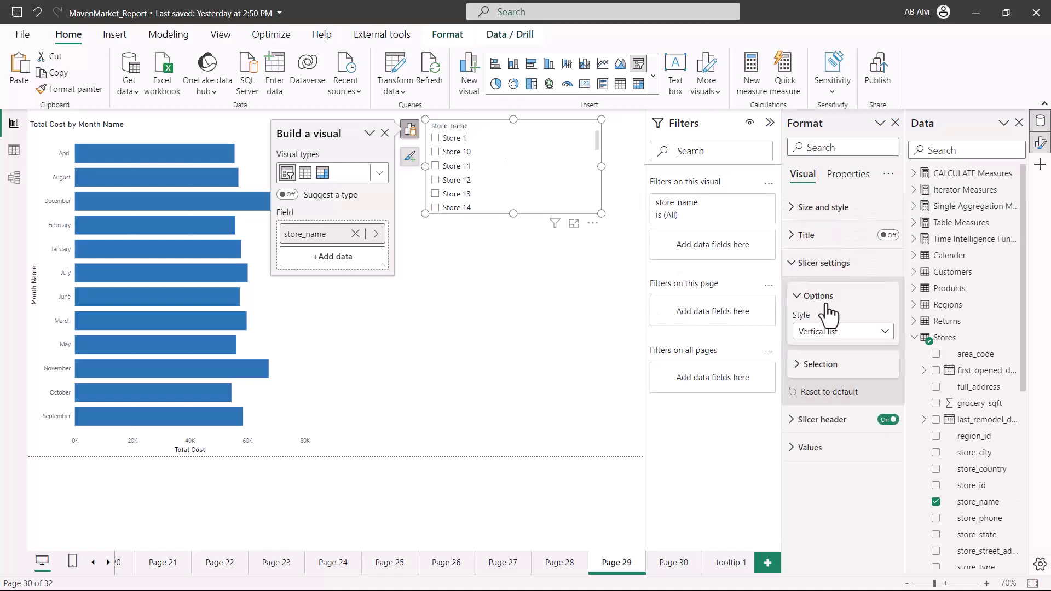
pyautogui.click(832, 331)
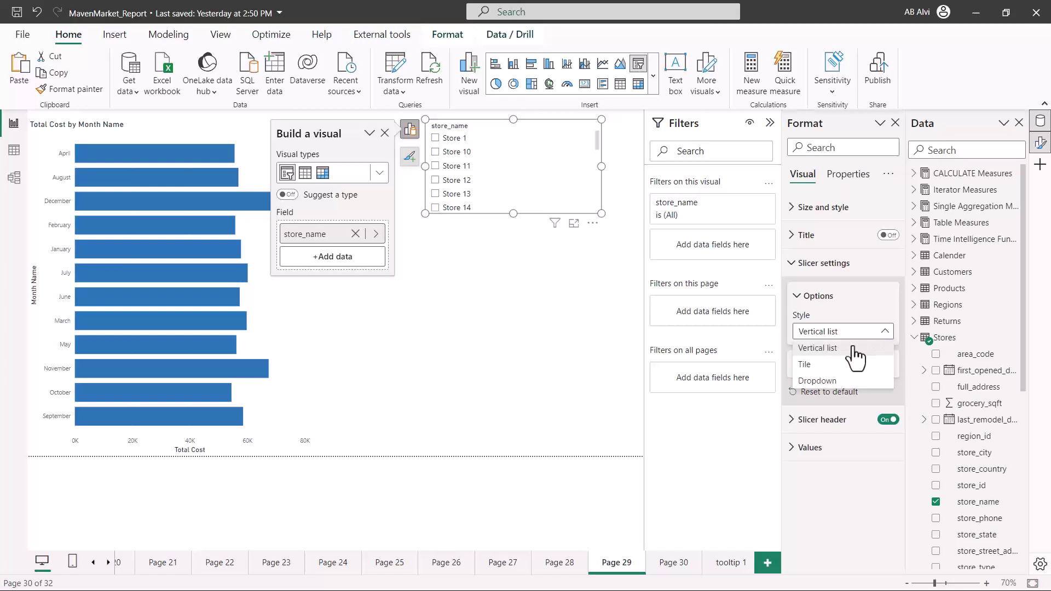
pyautogui.click(831, 381)
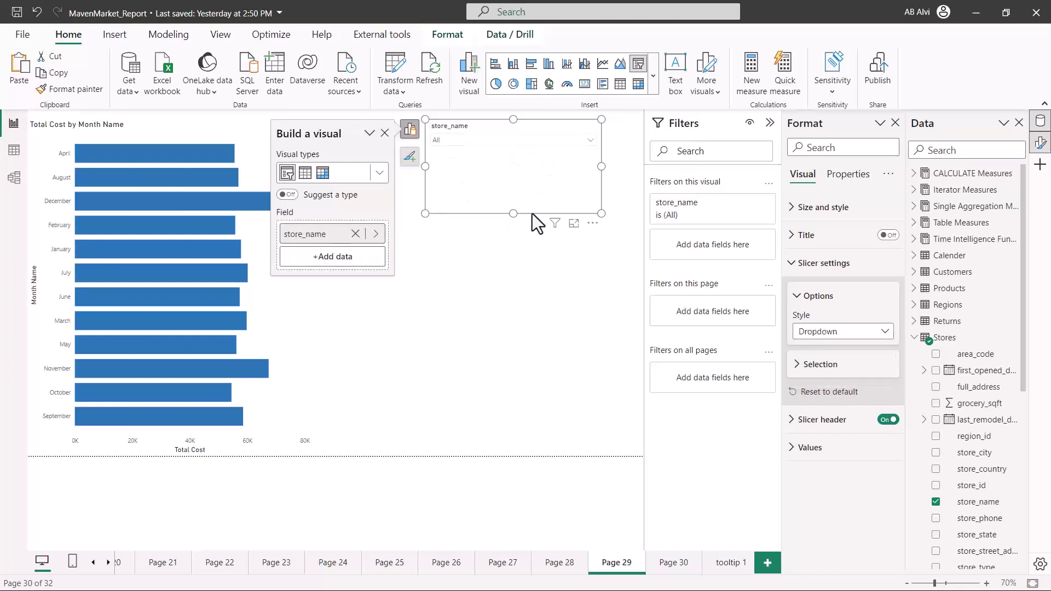
# Step: Shorten the dropdown slicer to fit and check its store list showing All
pyautogui.moveTo(513, 213); pyautogui.dragTo(513, 175)
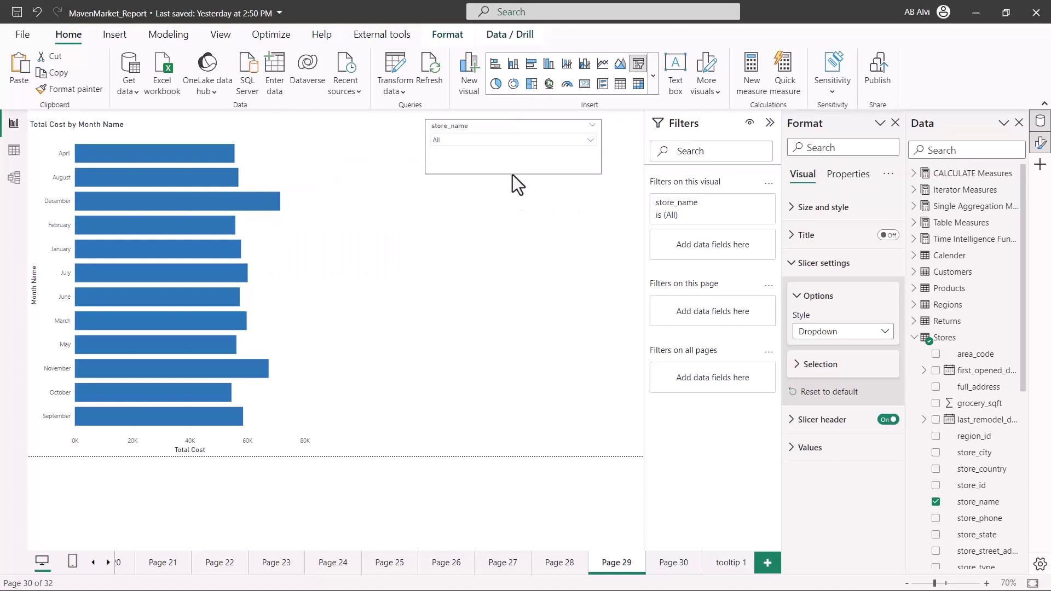
pyautogui.click(590, 140)
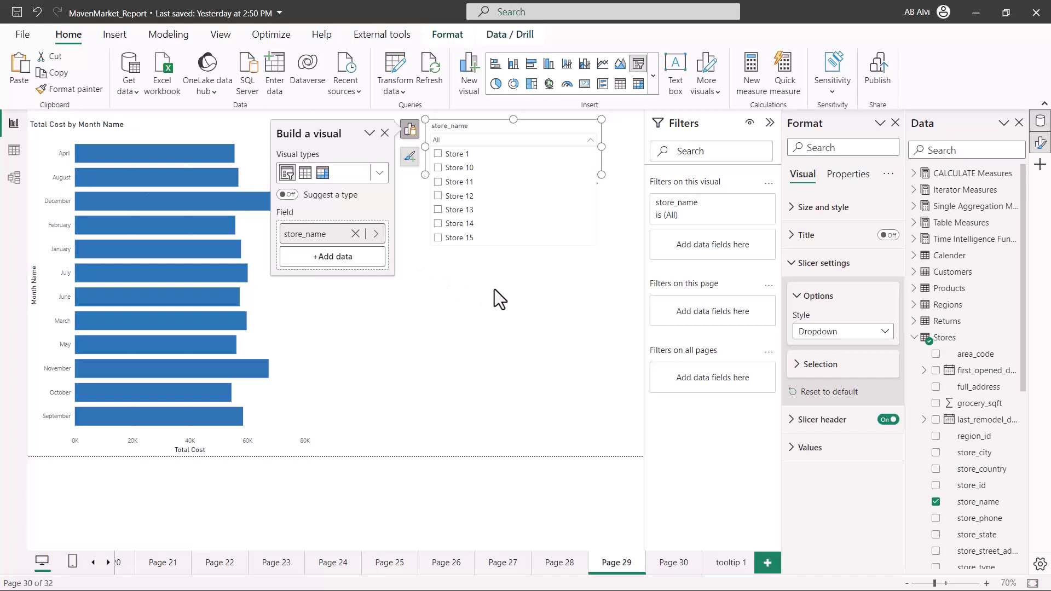
pyautogui.click(503, 303)
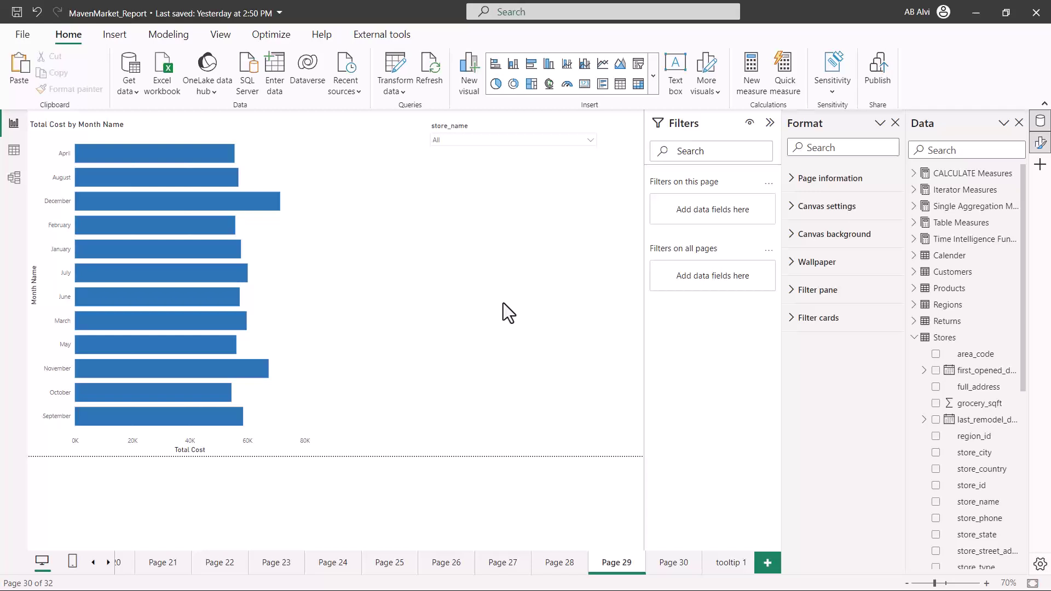
# Step: Make the store_name slicer on Page 29 slightly shorter
pyautogui.click(504, 162)
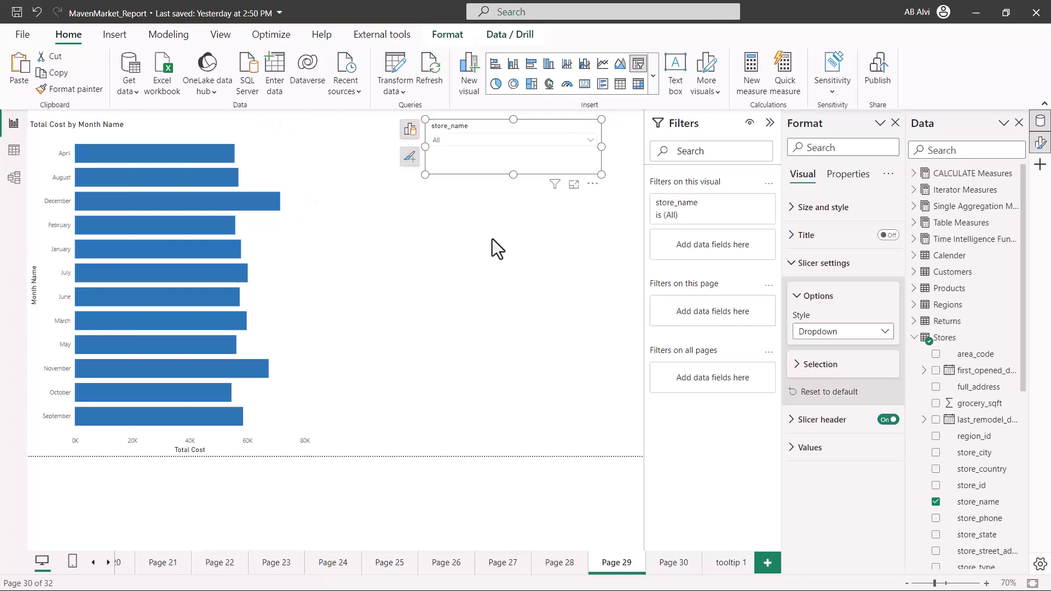
pyautogui.moveTo(513, 175); pyautogui.dragTo(513, 162)
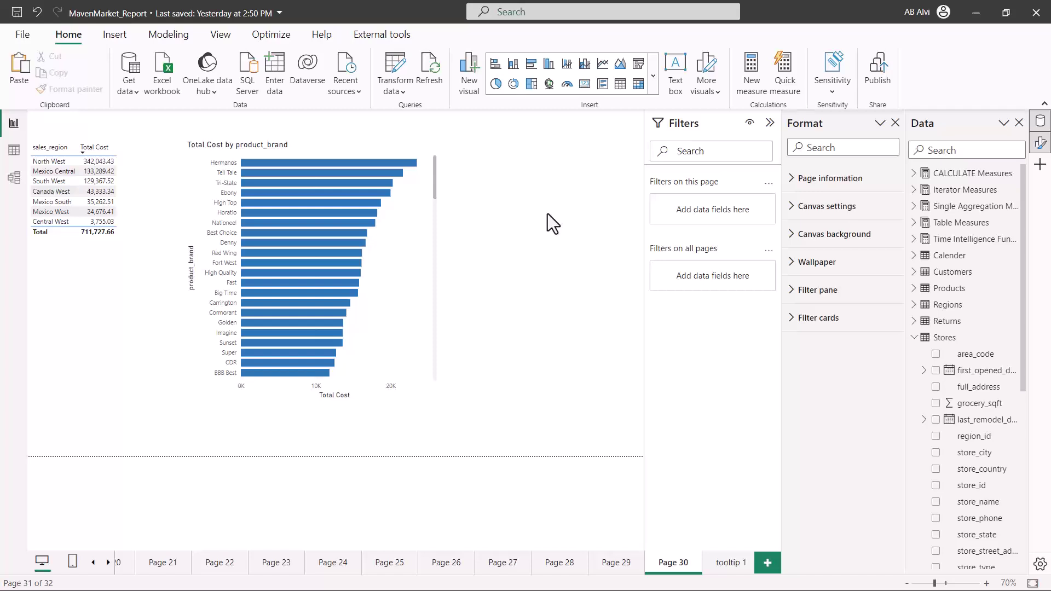
# Step: Paste the store_name slicer onto Page 30 and choose Sync to link it with Page 29's
pyautogui.hotkey('ctrl', 'v')
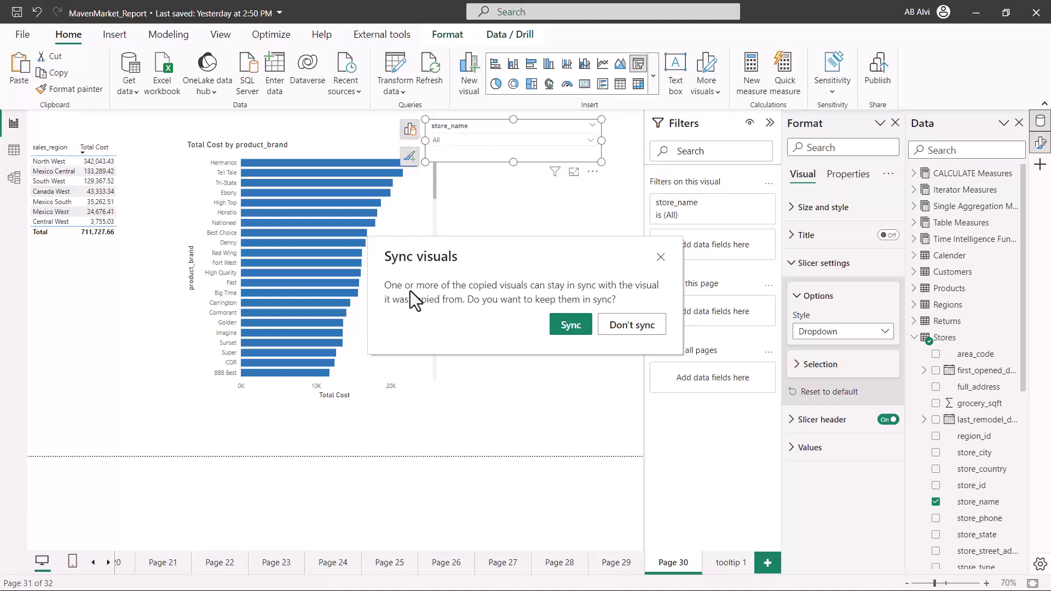
pyautogui.moveTo(399, 293); pyautogui.dragTo(516, 290)
pyautogui.moveTo(617, 292); pyautogui.dragTo(660, 293)
pyautogui.moveTo(397, 307); pyautogui.dragTo(453, 306)
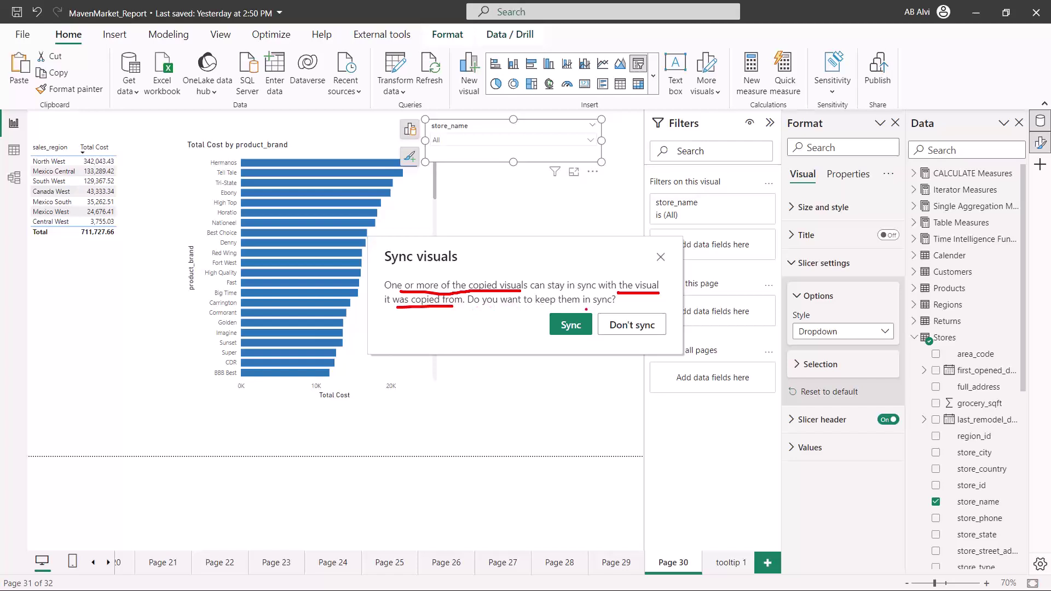
pyautogui.press('Escape')
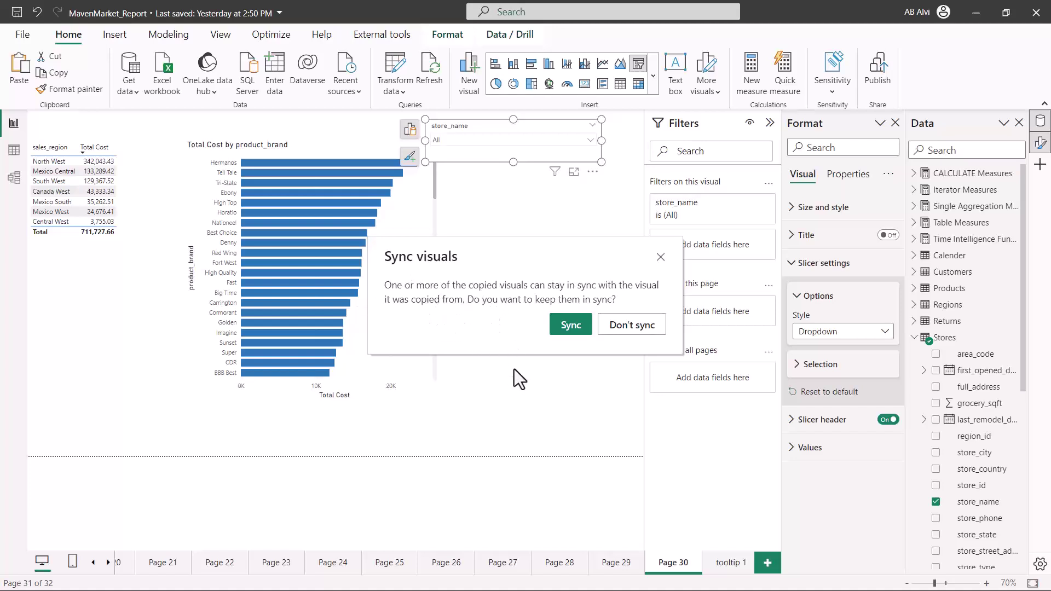
pyautogui.click(569, 327)
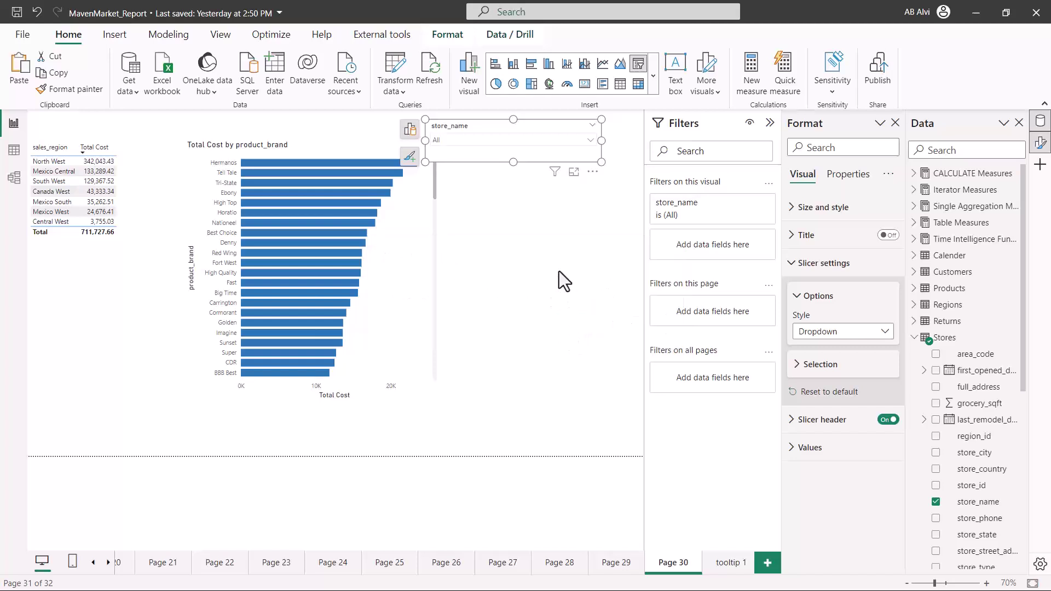
pyautogui.click(514, 178)
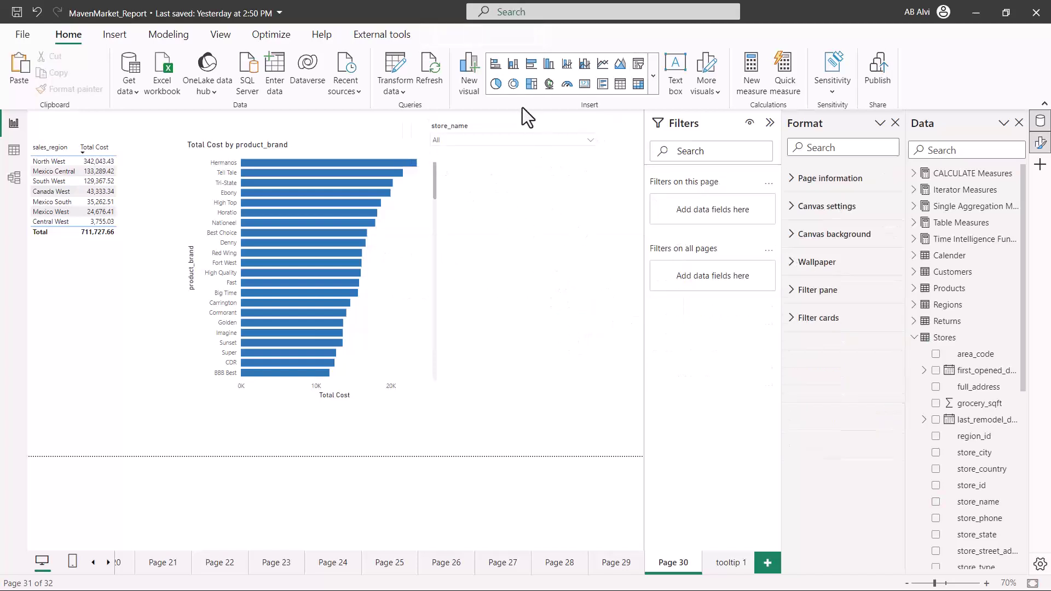
# Step: Move Page 30's slicer to the top-right, filter it to Store 10, and check Page 29
pyautogui.moveTo(544, 124); pyautogui.dragTo(562, 121)
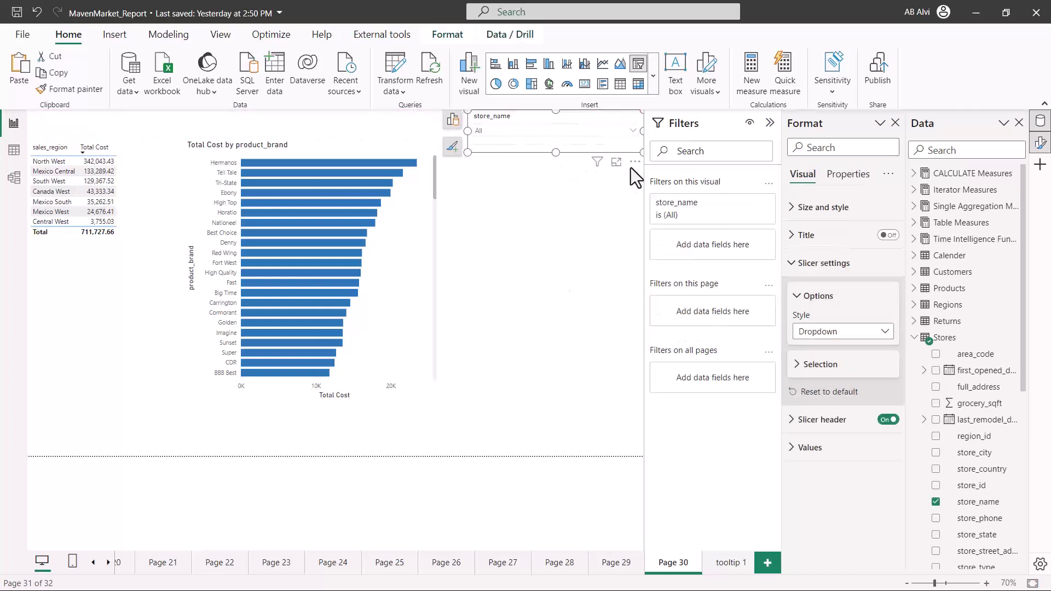
pyautogui.click(633, 131)
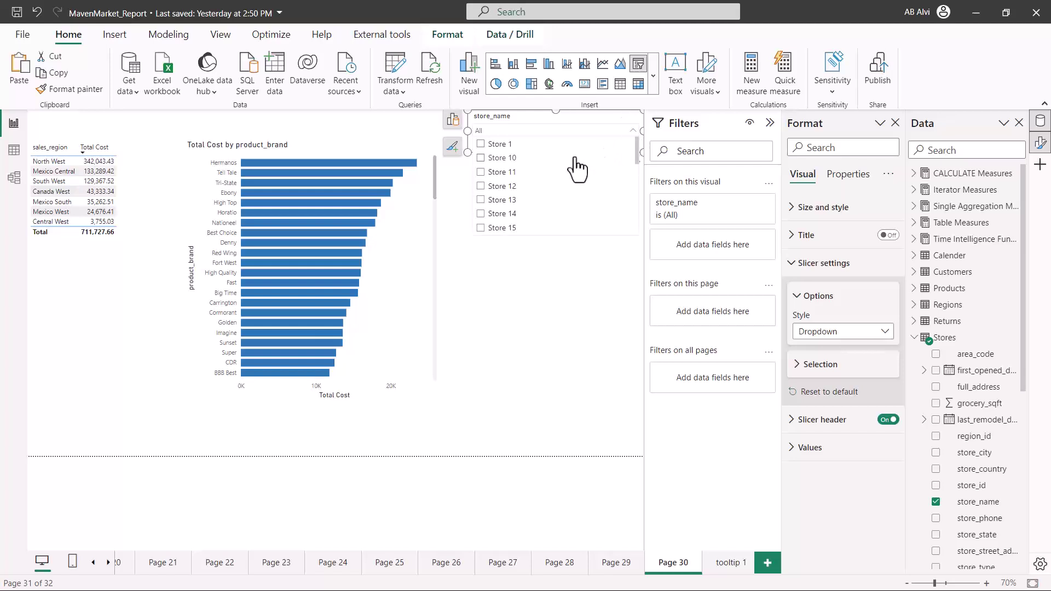
pyautogui.click(480, 158)
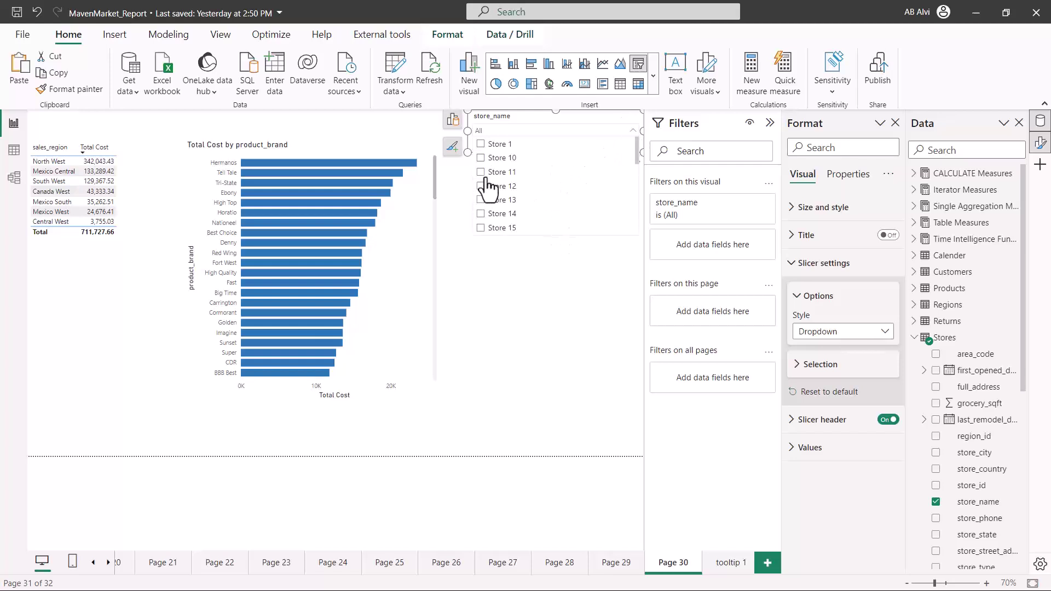
pyautogui.click(500, 279)
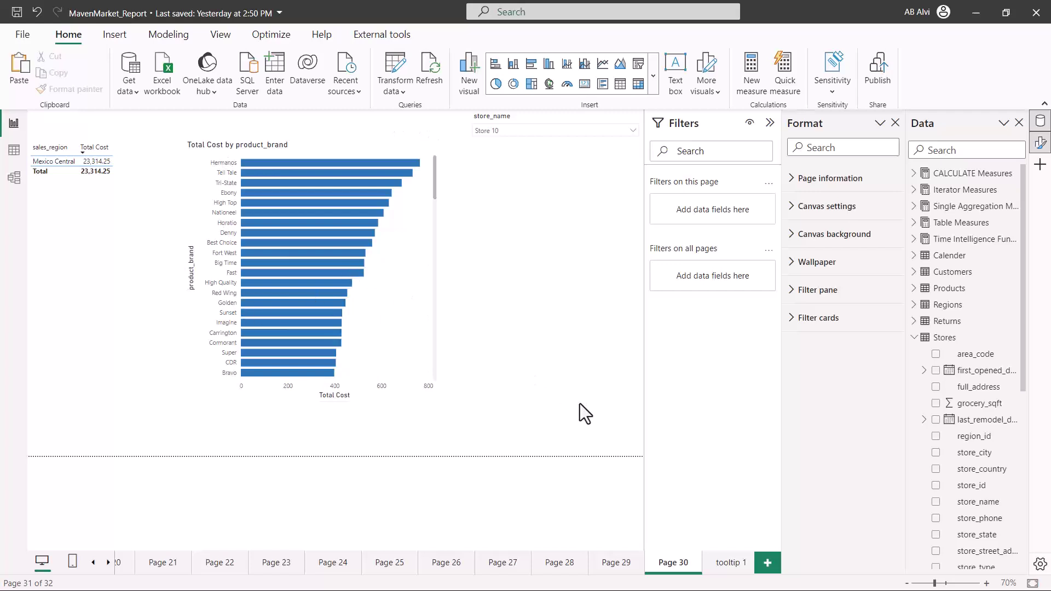
pyautogui.click(614, 562)
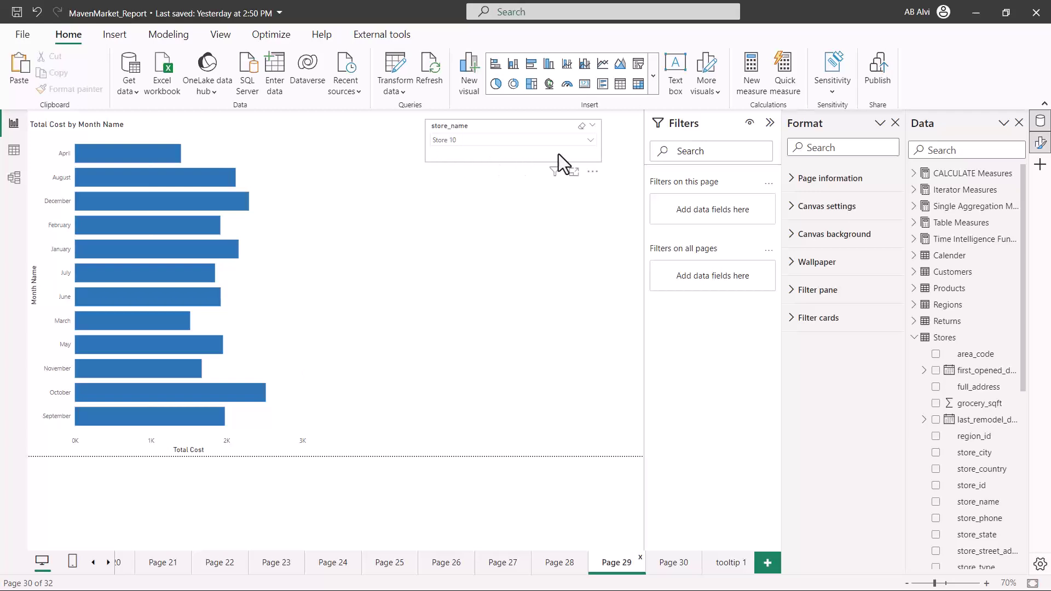
# Step: Filter Page 29's store_name slicer to Store 13 and return to Page 30
pyautogui.click(589, 141)
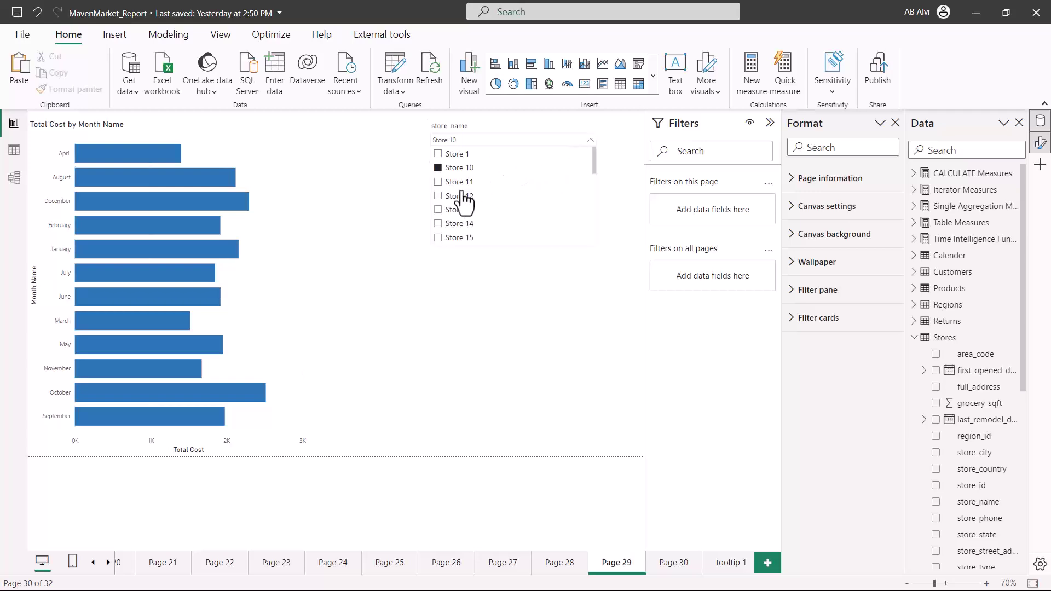
pyautogui.click(439, 211)
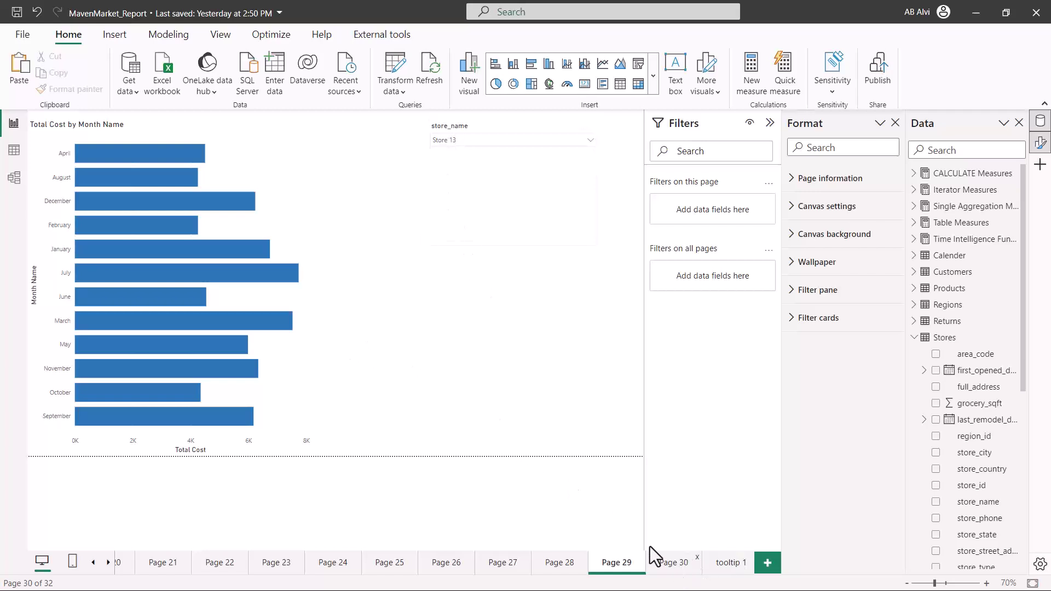
pyautogui.click(665, 562)
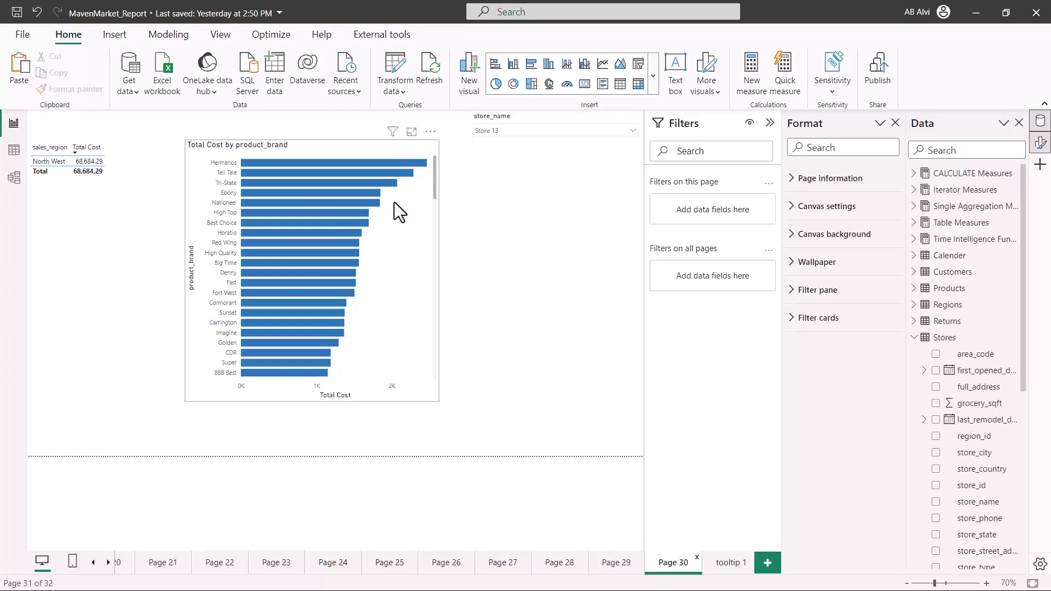
# Step: Select Page 30's store_name slicer and show the Sync slicers pane from the View ribbon
pyautogui.click(518, 146)
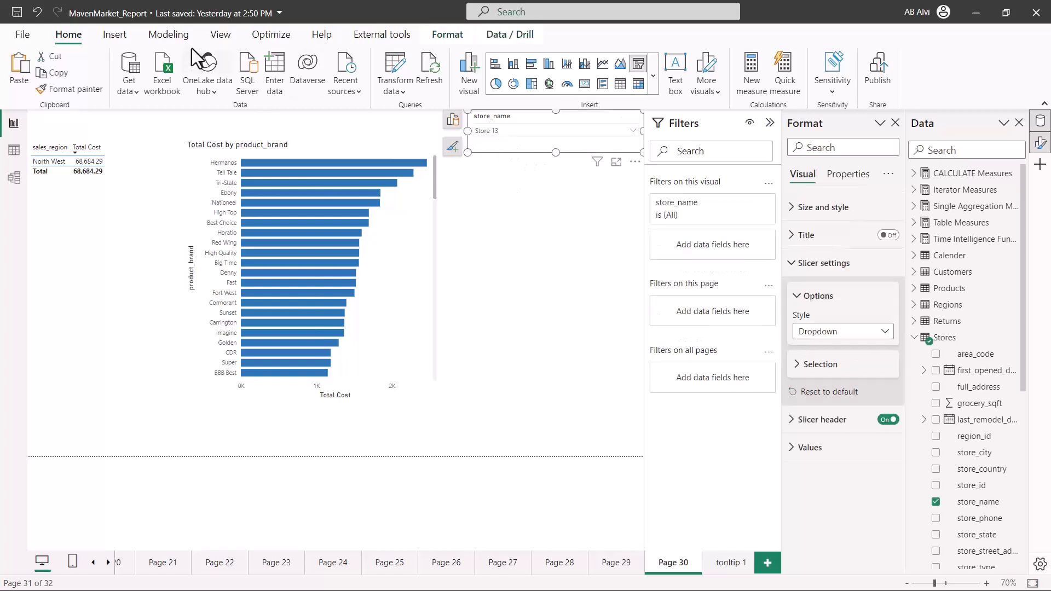
pyautogui.click(221, 35)
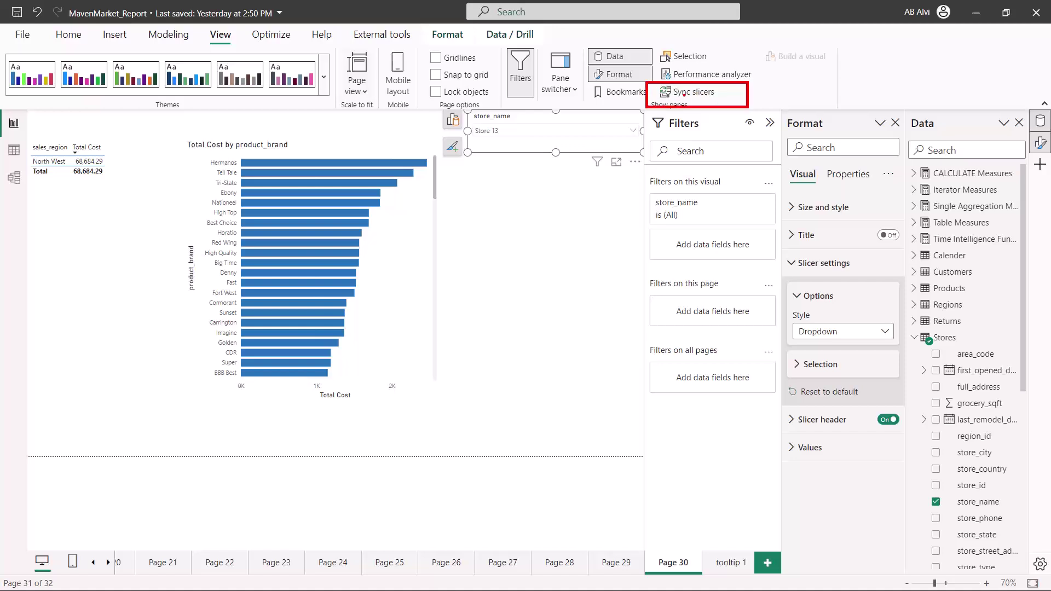
pyautogui.click(690, 92)
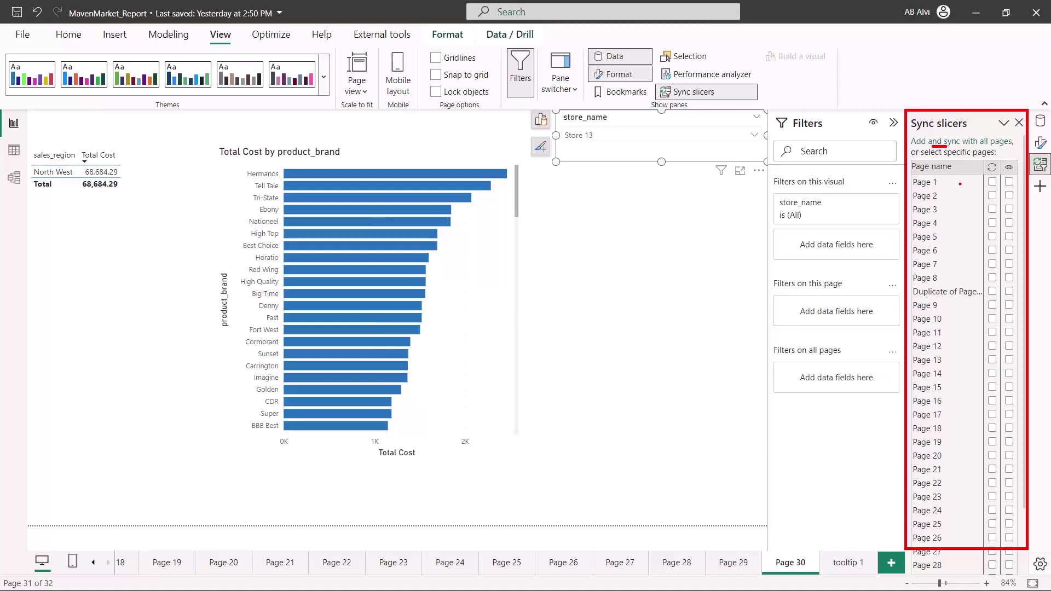
# Step: Sync the store_name slicer across Page 29 and Page 30, hiding it on Page 29
pyautogui.scroll(-3, 983, 266)
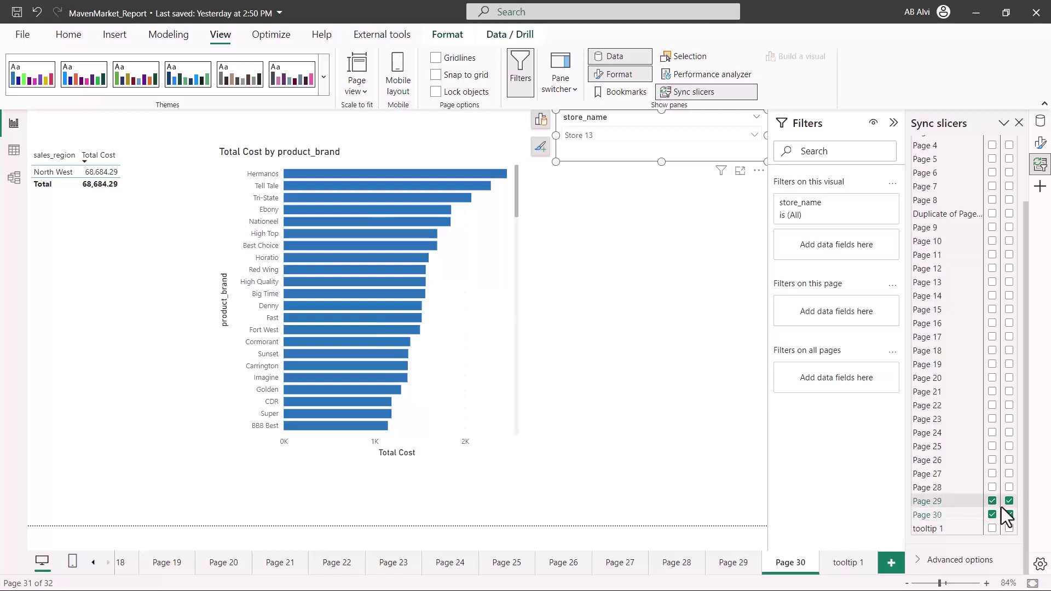
pyautogui.scroll(1, 950, 467)
pyautogui.scroll(2, 950, 468)
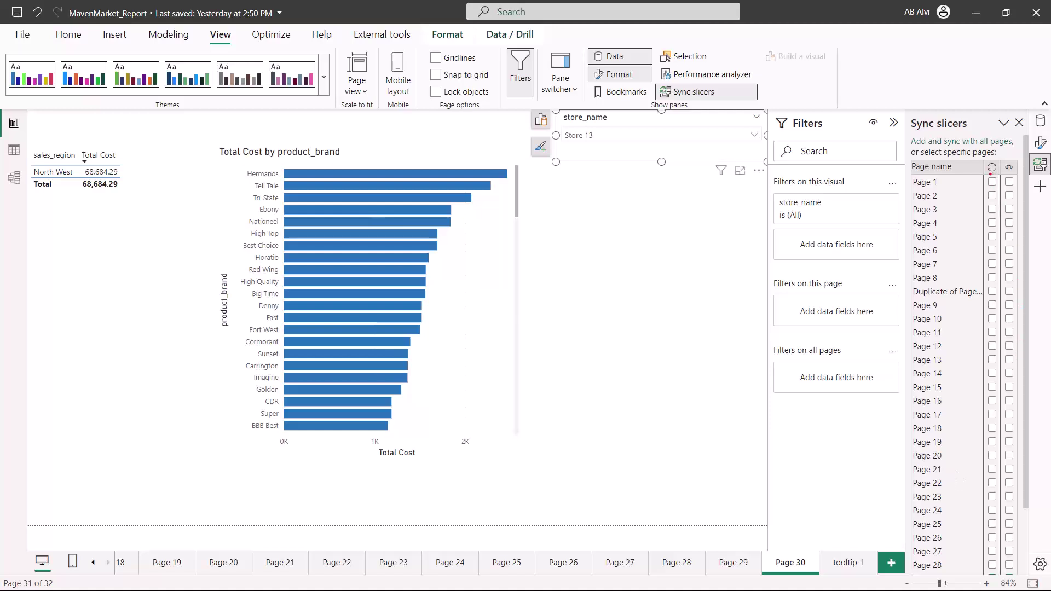
pyautogui.moveTo(989, 173); pyautogui.dragTo(1003, 176)
pyautogui.moveTo(1024, 247); pyautogui.dragTo(1021, 364)
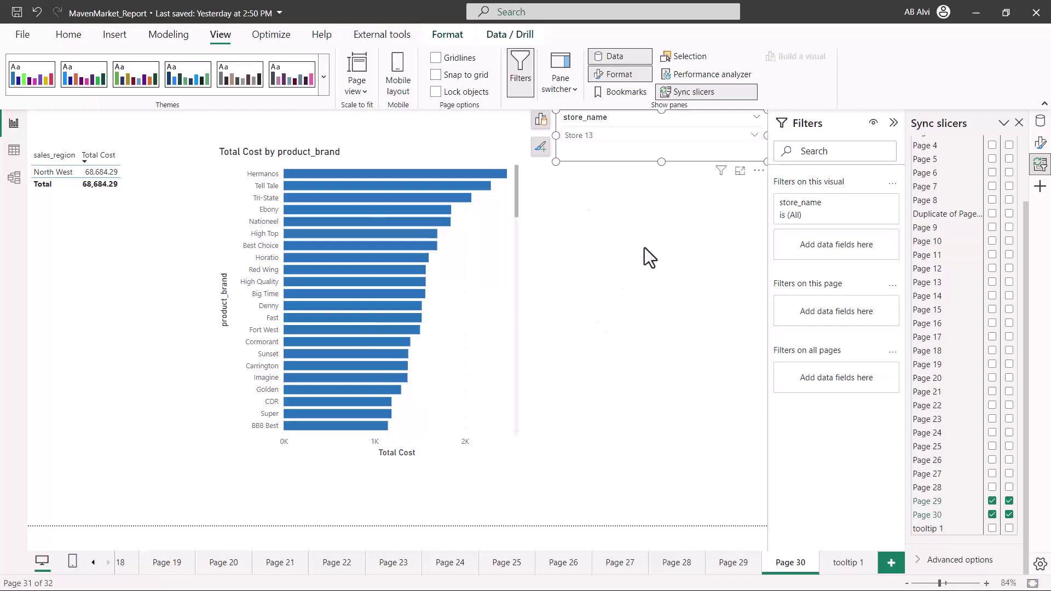
pyautogui.click(992, 515)
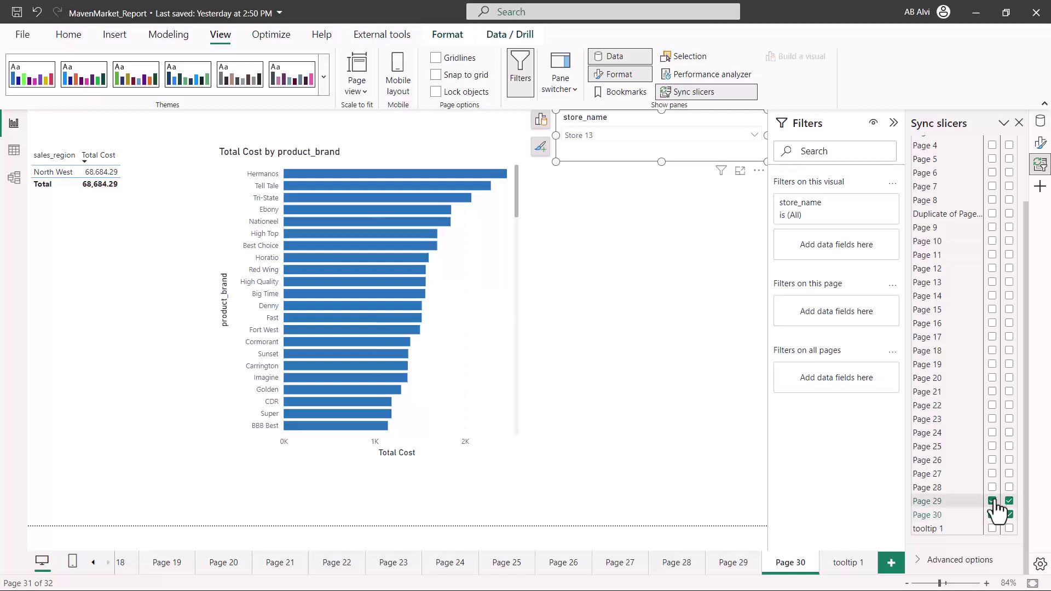
pyautogui.click(1010, 512)
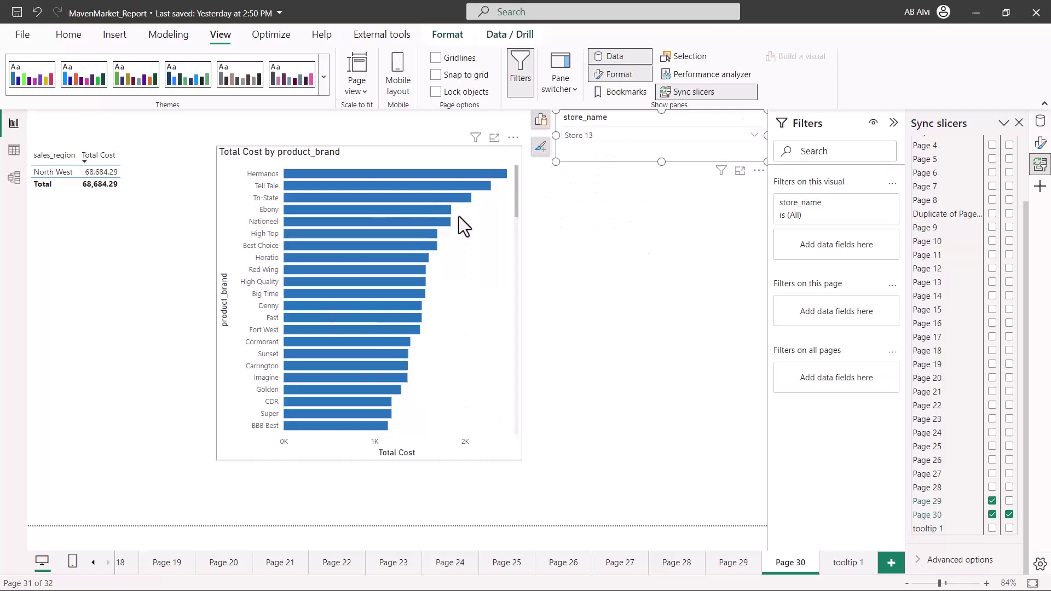
pyautogui.scroll(2, 969, 300)
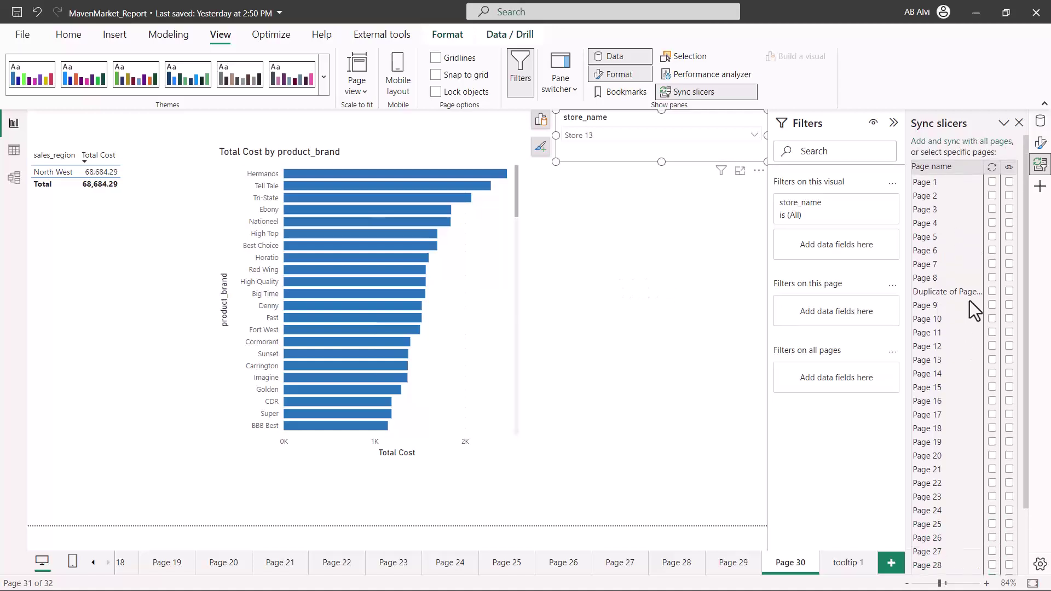
pyautogui.scroll(-2, 970, 300)
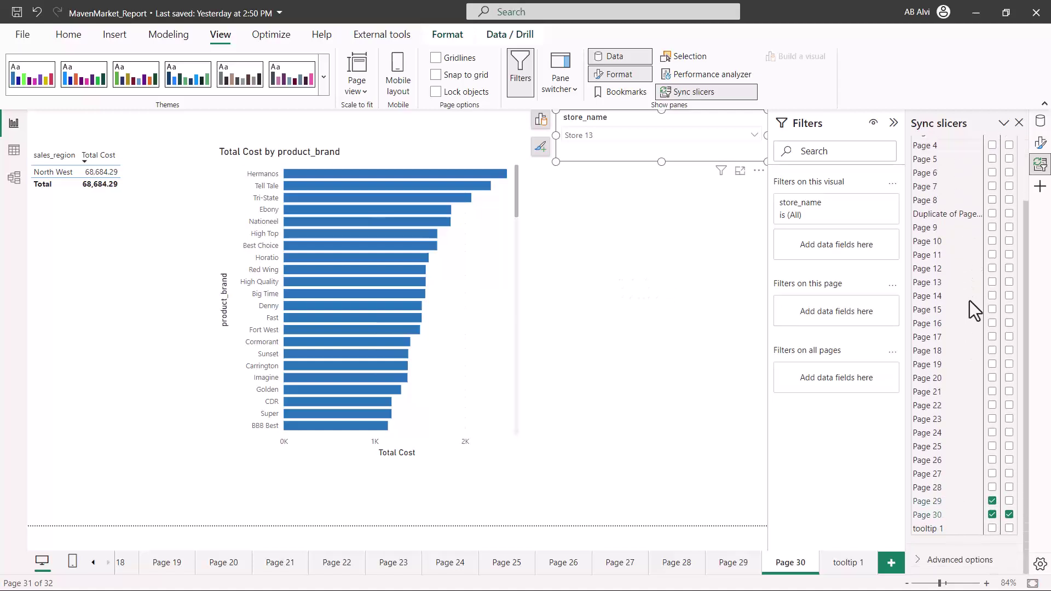
# Step: Close the Sync slicers pane, set Page 30's slicer to Store 11, and check Page 29
pyautogui.click(1019, 123)
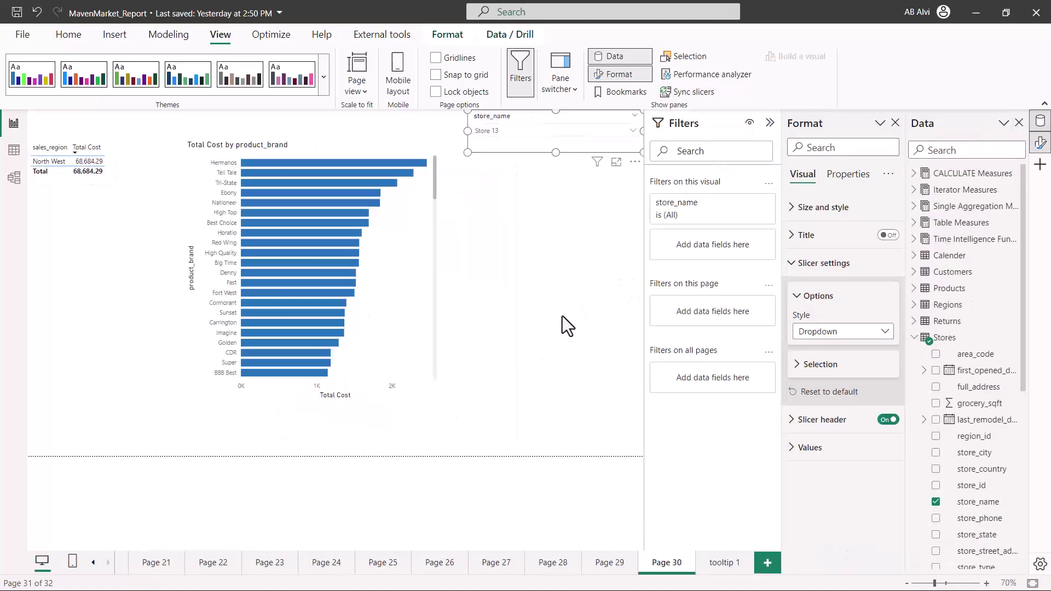
pyautogui.click(613, 156)
pyautogui.click(633, 131)
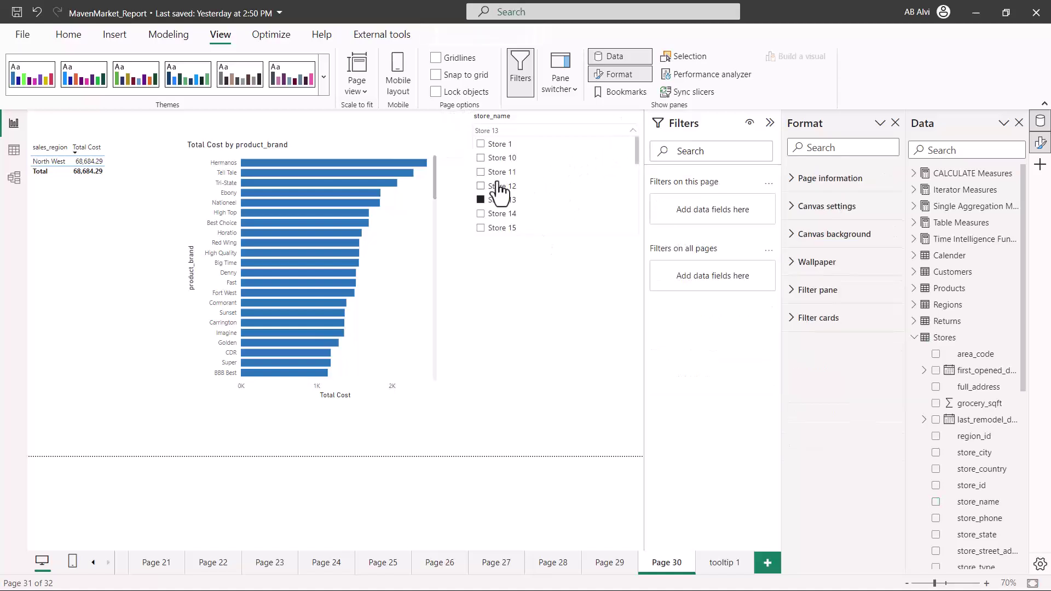
pyautogui.click(480, 172)
pyautogui.click(511, 294)
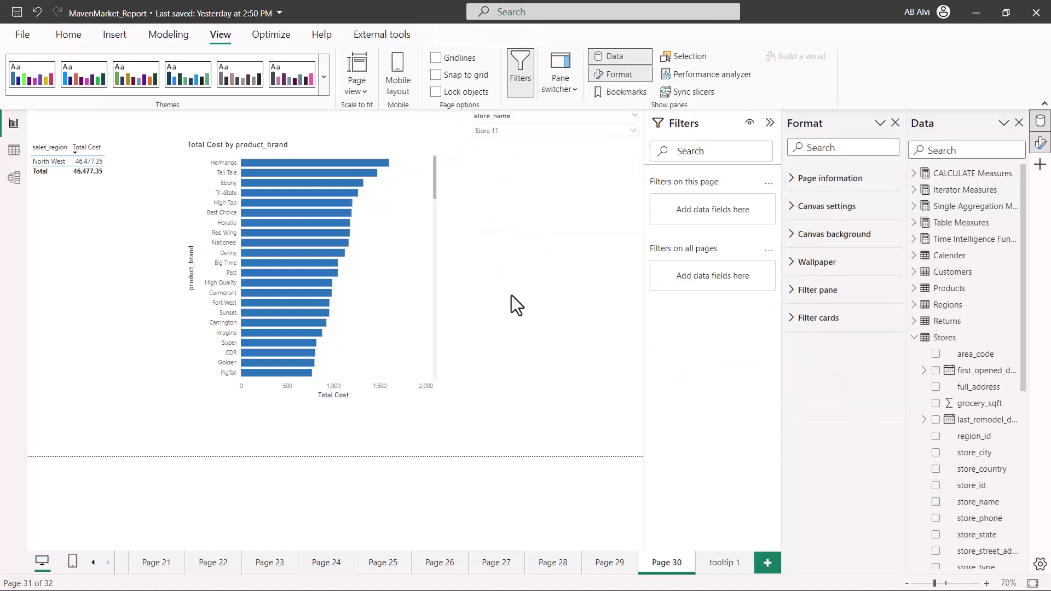
pyautogui.click(609, 562)
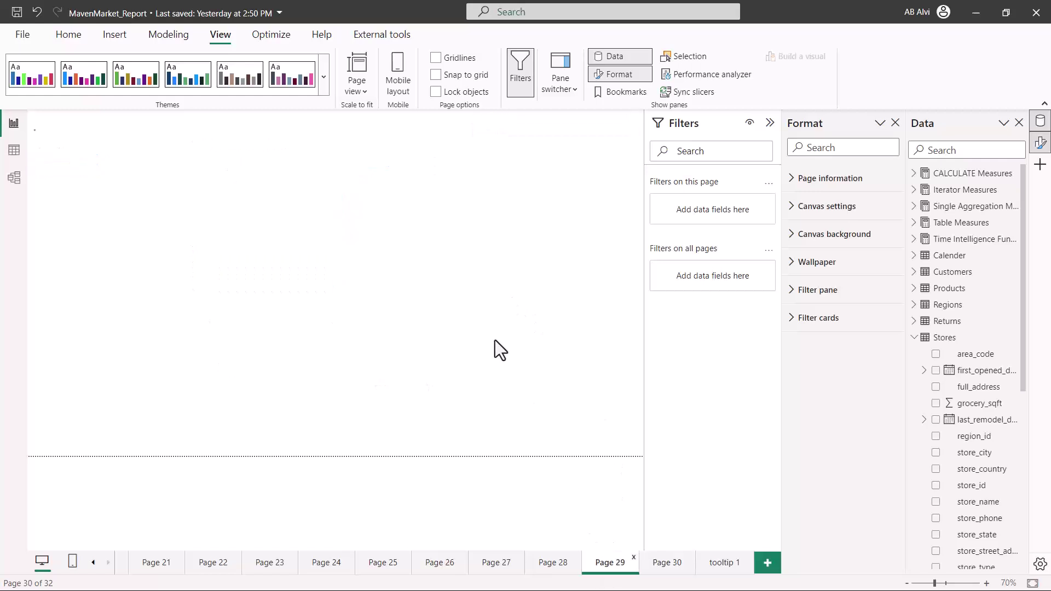